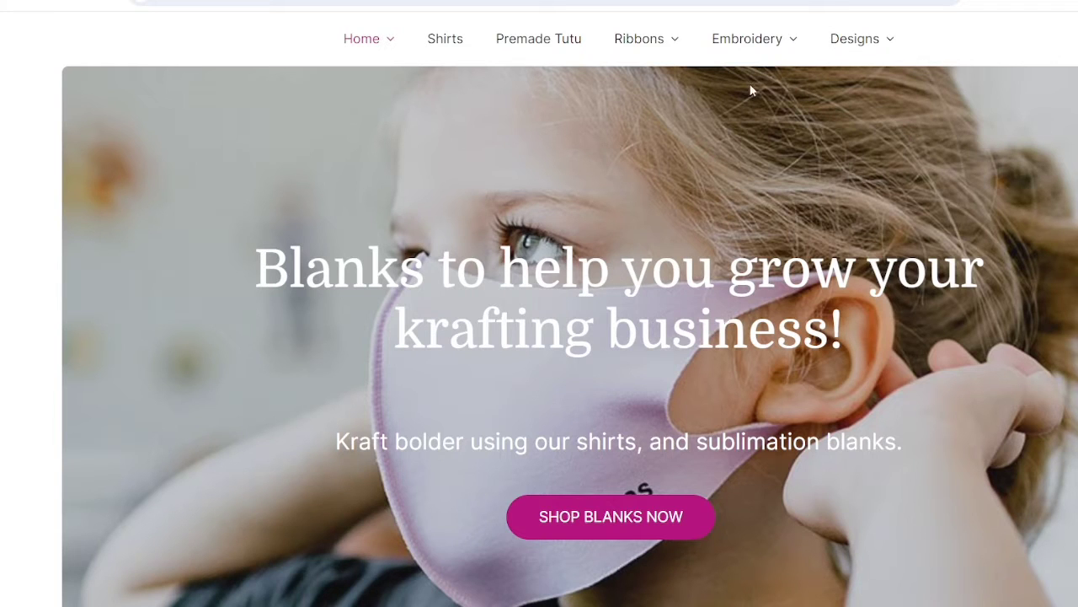
Reveal the Embroidery dropdown listing Holidays, Applique and Digital Bundles on the home page
mouse_move(770, 51)
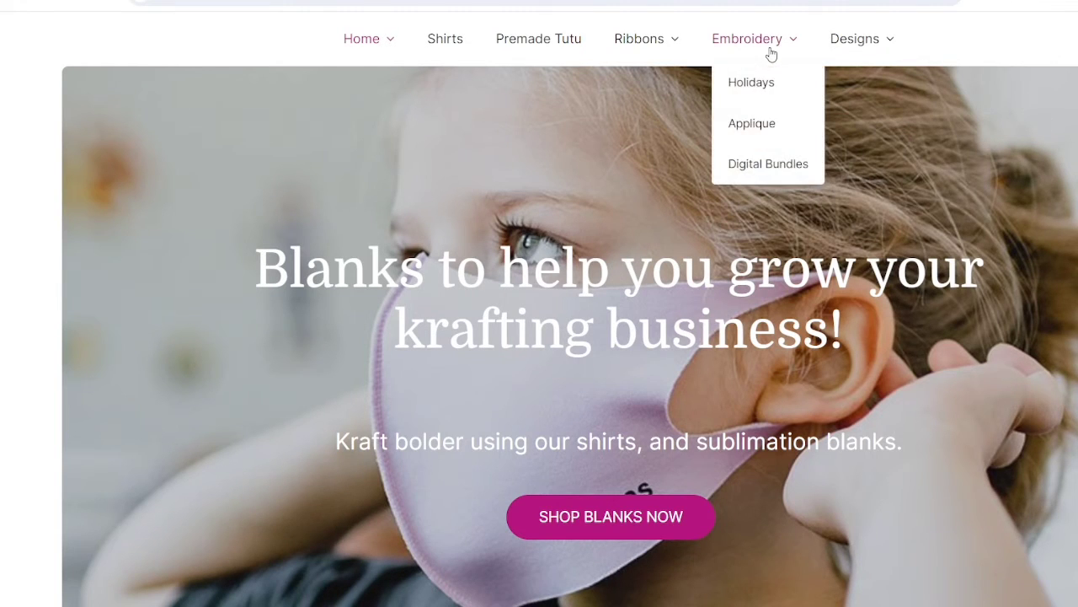
Pick the Girl Bunny Face design from Embroidery > Applique and view it in the cart
click(760, 124)
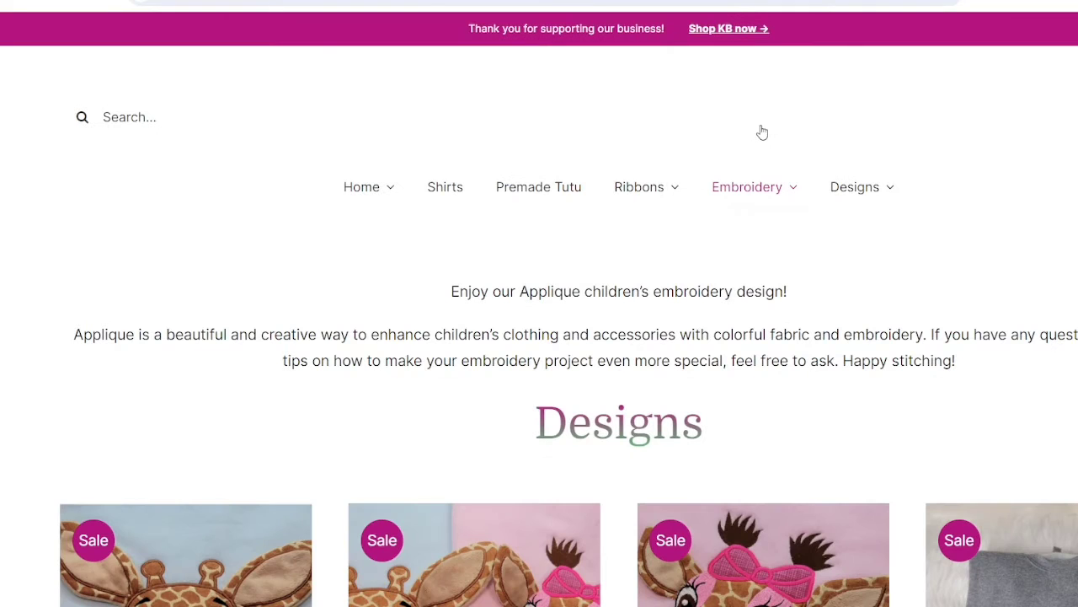
scroll(317, 221, down, 8)
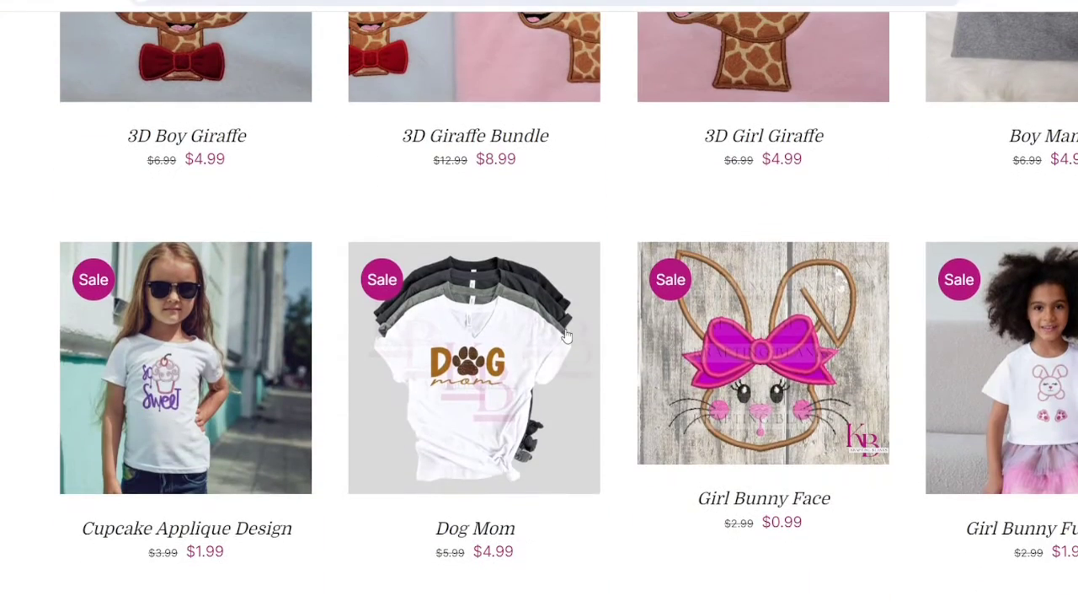
click(732, 408)
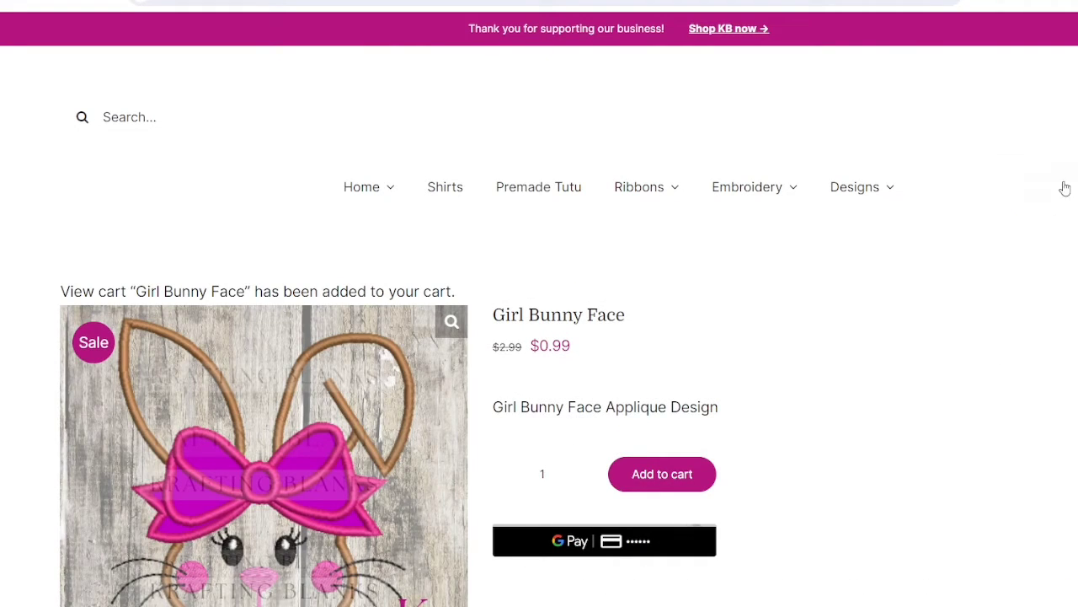
mouse_move(1072, 180)
click(1037, 223)
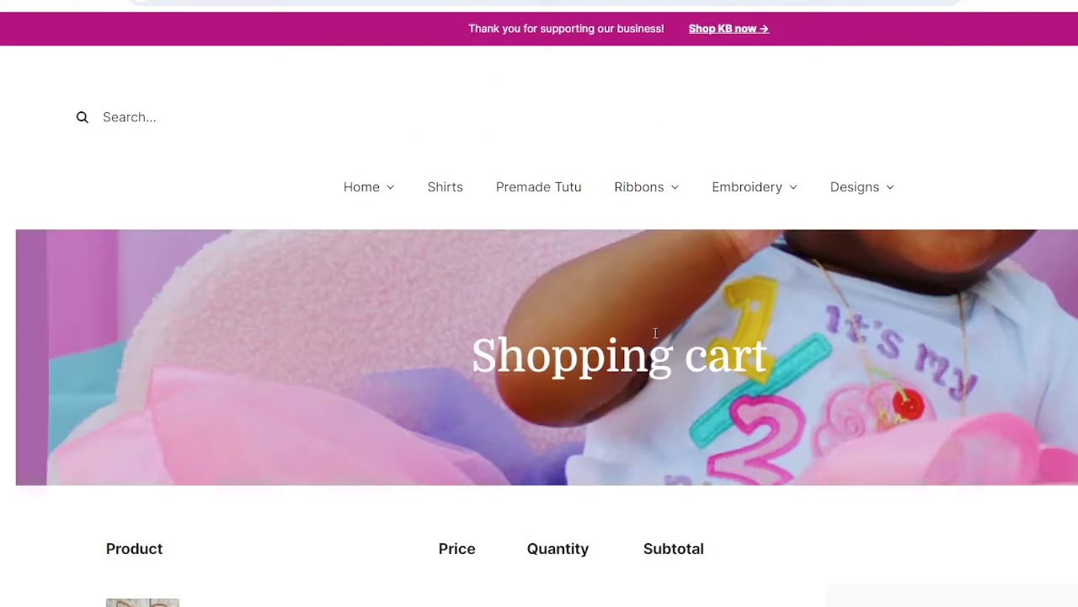
Apply the coupon code 'Free Sample', taking $0.99 off the Girl Bunny Face
scroll(643, 332, down, 5)
scroll(926, 435, down, 3)
click(973, 366)
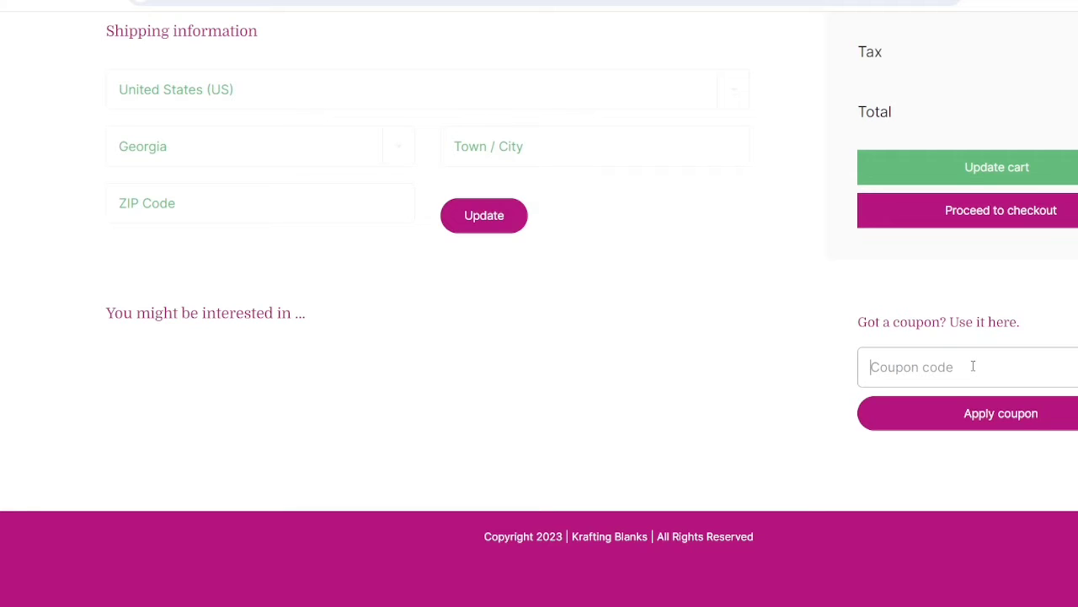
text(Free Sample)
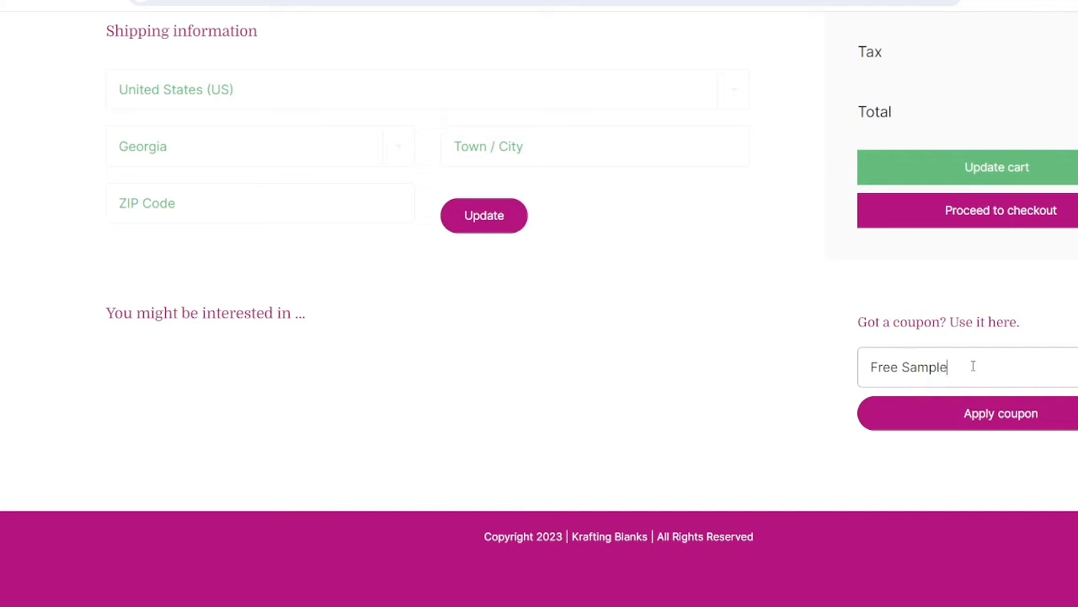
click(986, 431)
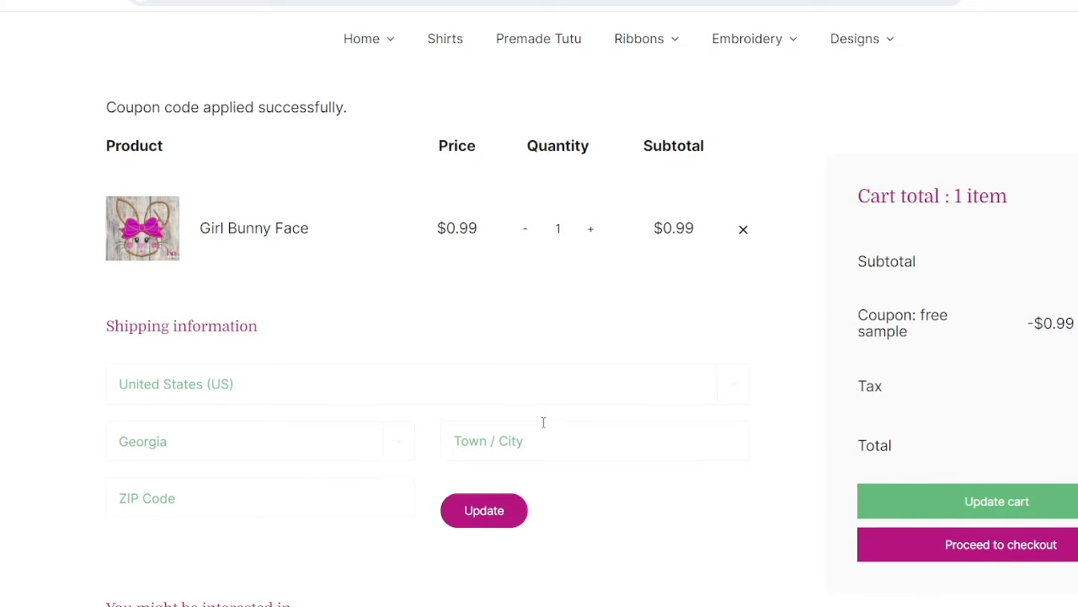
scroll(545, 425, down, 2)
Go to checkout, return to the cart to recheck the coupon, then proceed to checkout again
click(1010, 398)
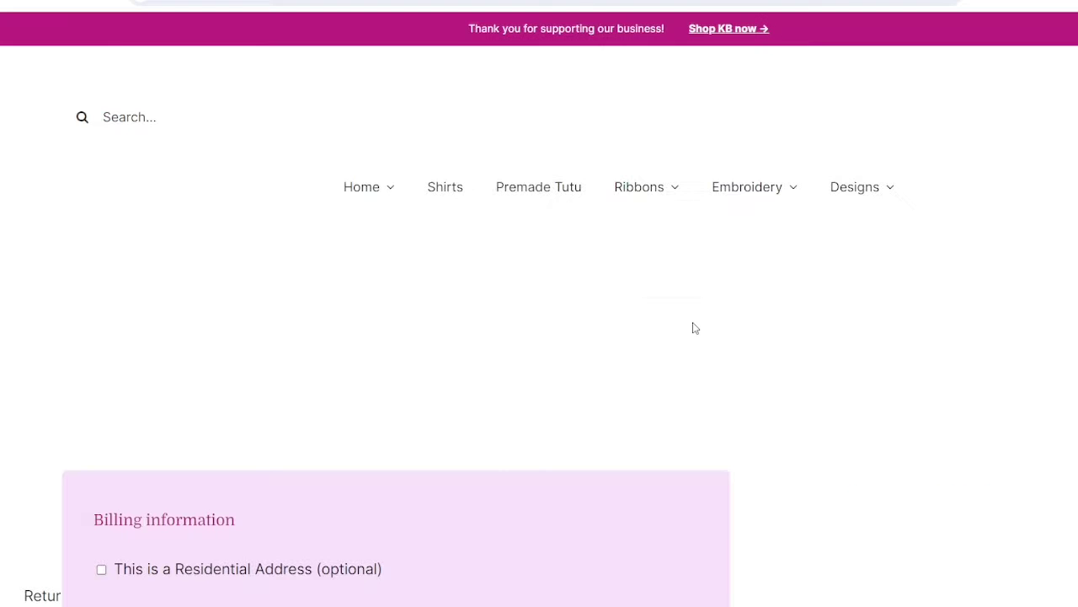
scroll(584, 356, down, 5)
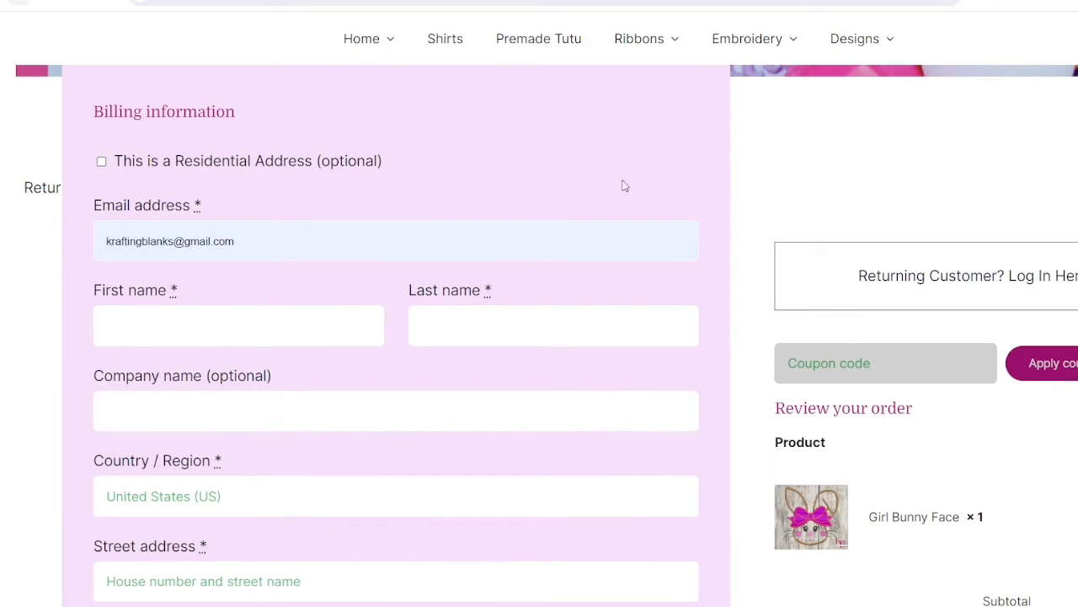
key(alt+Left)
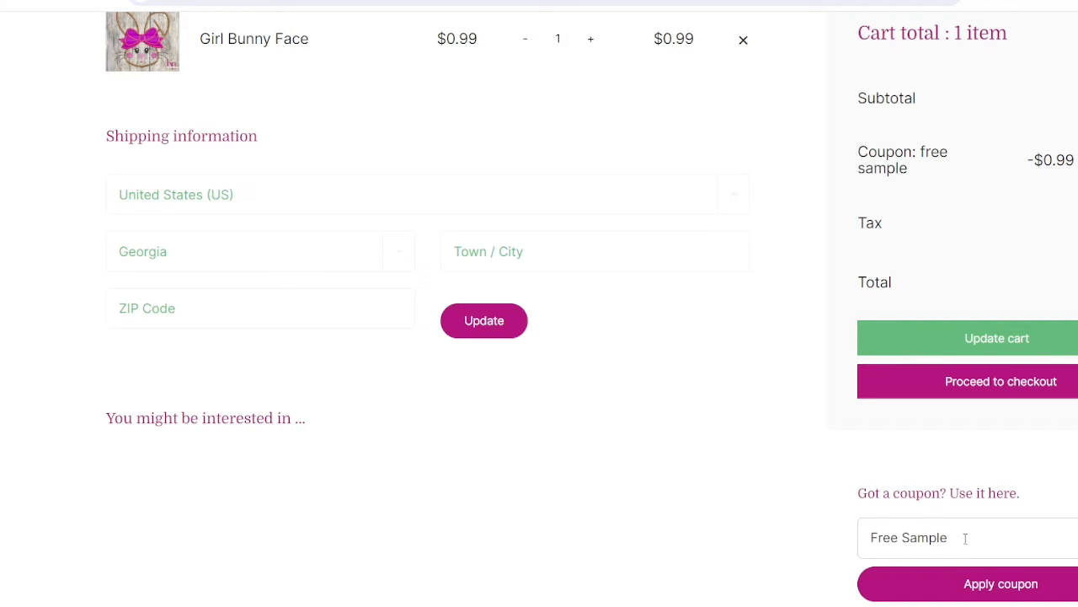
scroll(751, 431, up, 1)
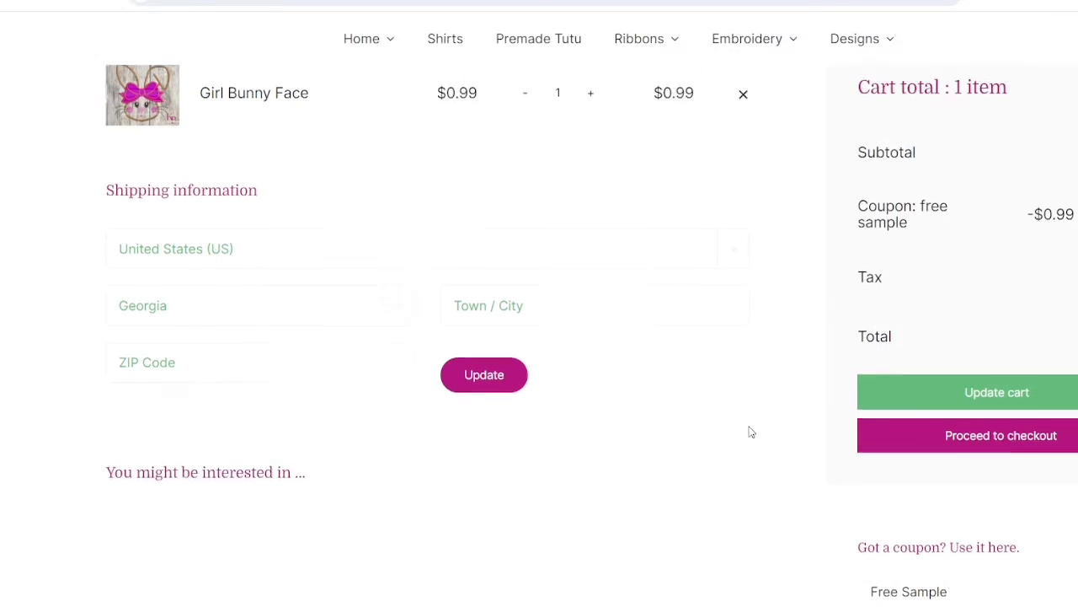
scroll(544, 342, up, 3)
scroll(556, 337, up, 3)
scroll(751, 290, down, 5)
scroll(688, 408, down, 2)
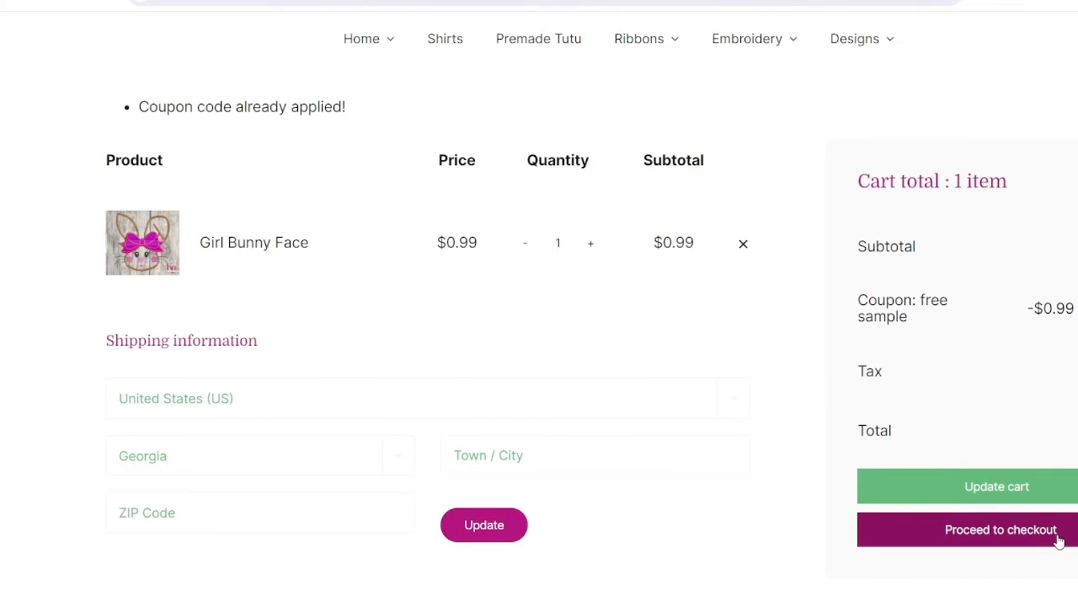
click(1059, 541)
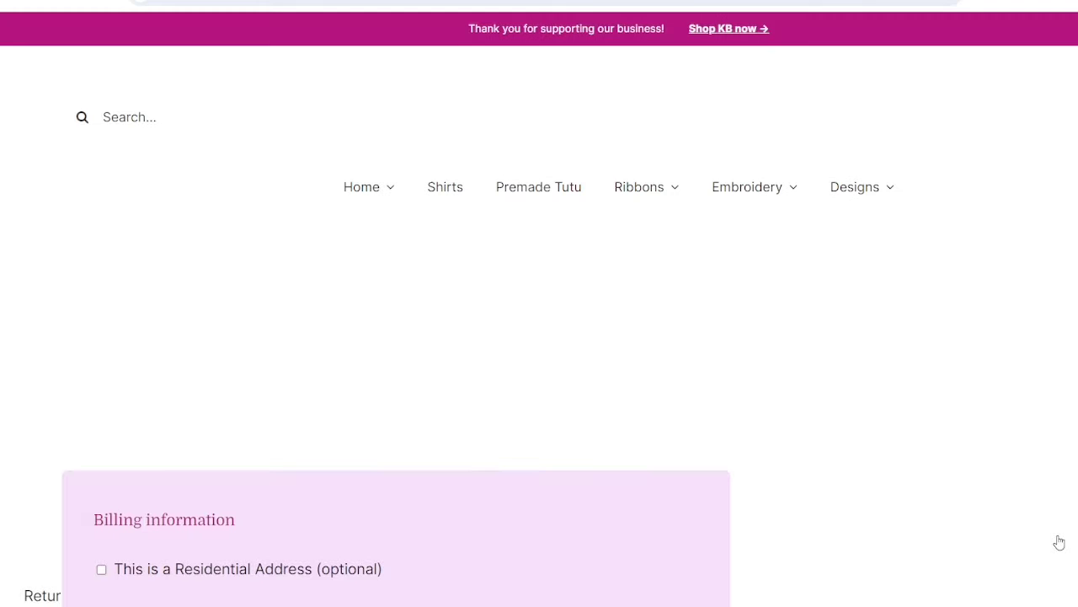
Replace the prefilled billing email with the suggested customer email address
scroll(654, 500, down, 4)
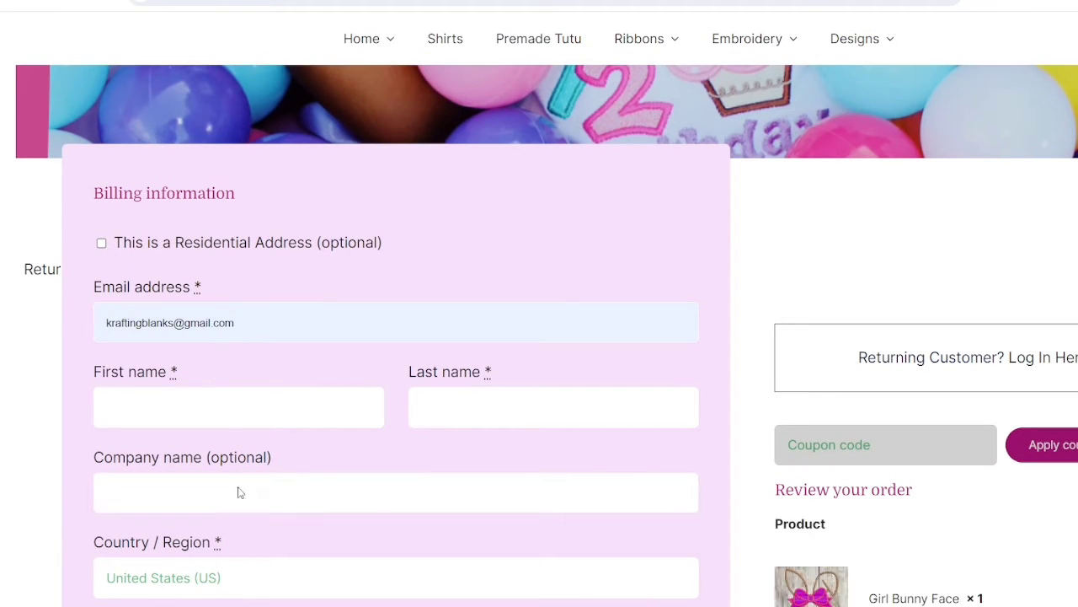
drag(248, 312, 25, 365)
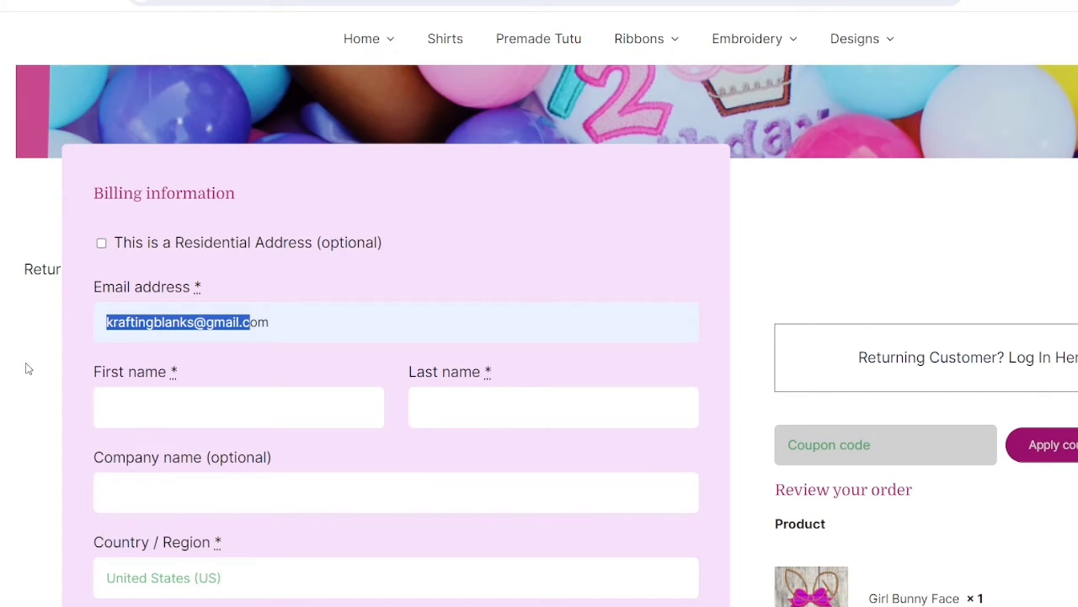
text(t)
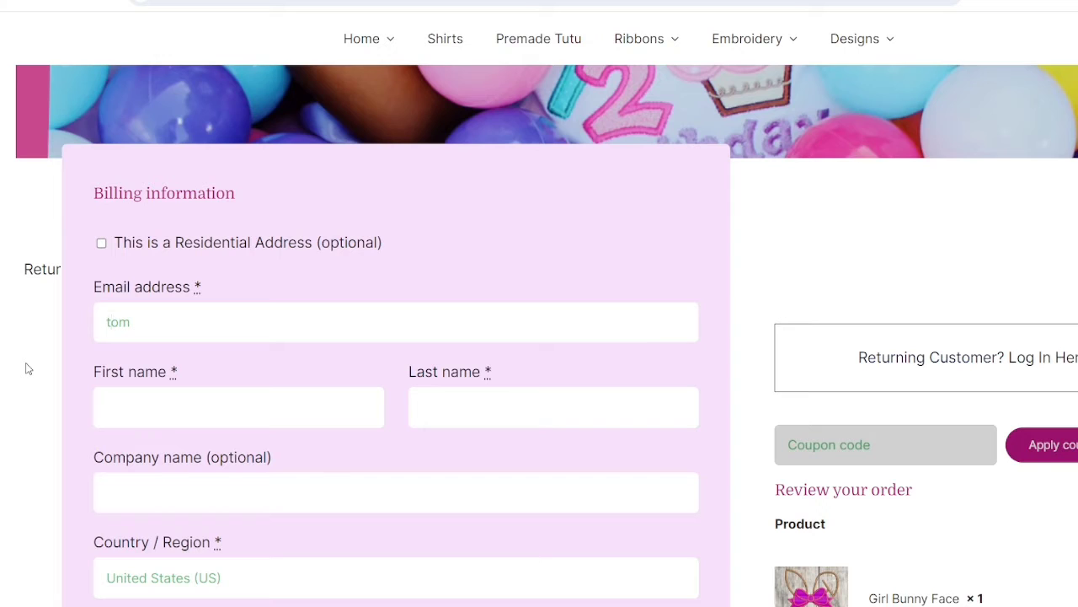
key(Delete)
key(Delete)
key(BackSpace)
text(tr)
click(236, 356)
Enter the customer's first and last name and autofill company 'Krafting blanks' and street address
click(193, 425)
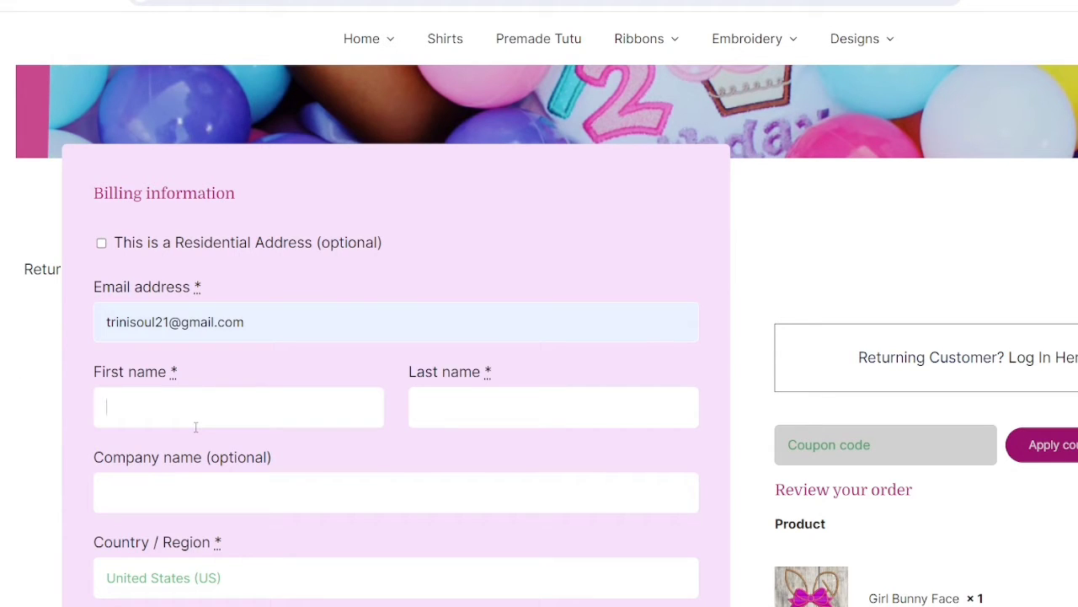
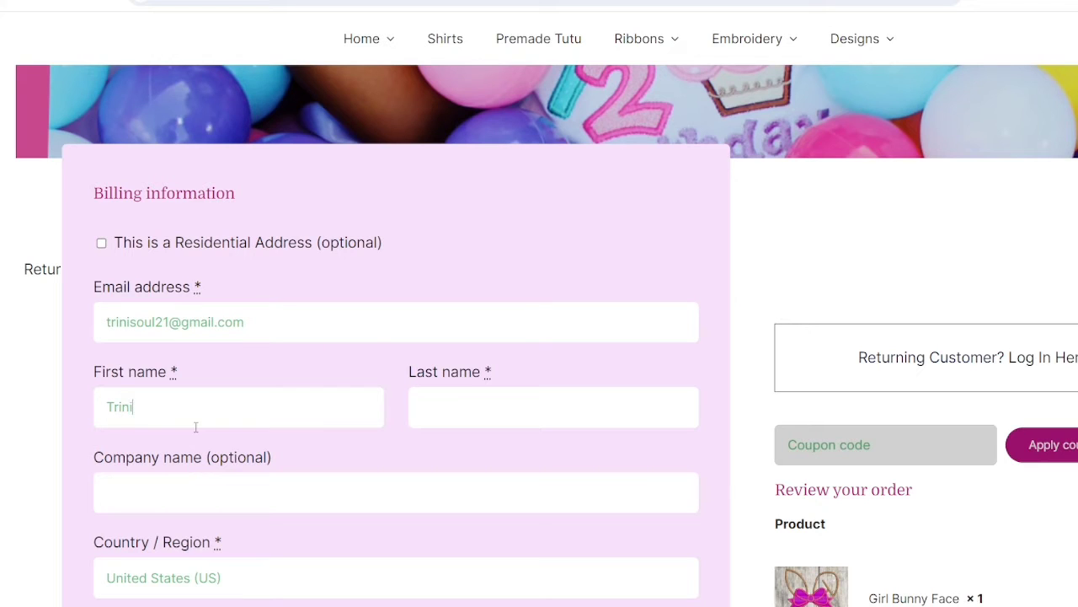
click(443, 411)
scroll(228, 334, down, 3)
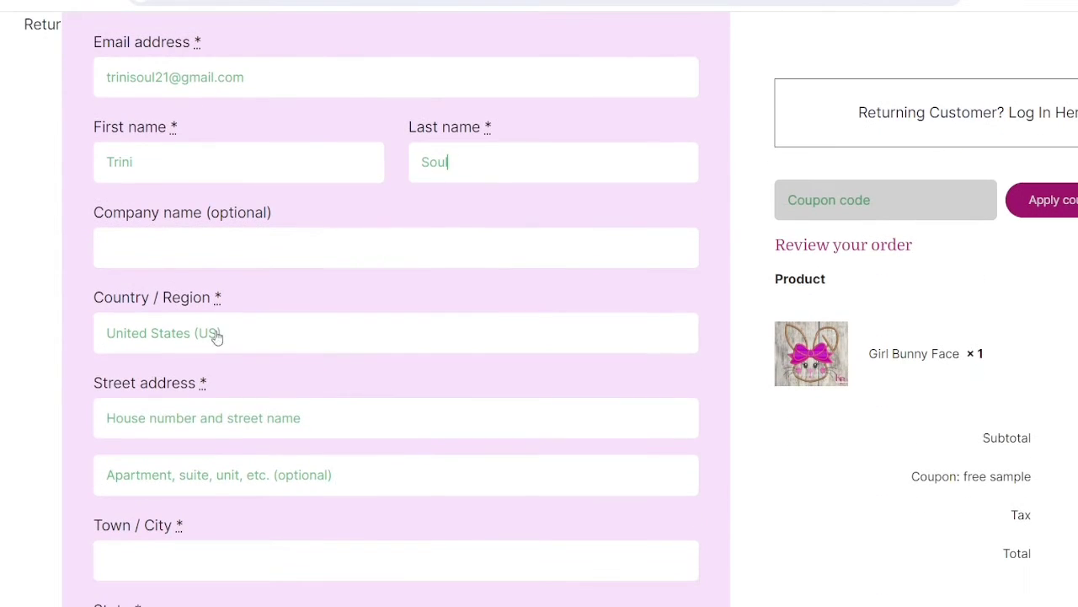
click(635, 301)
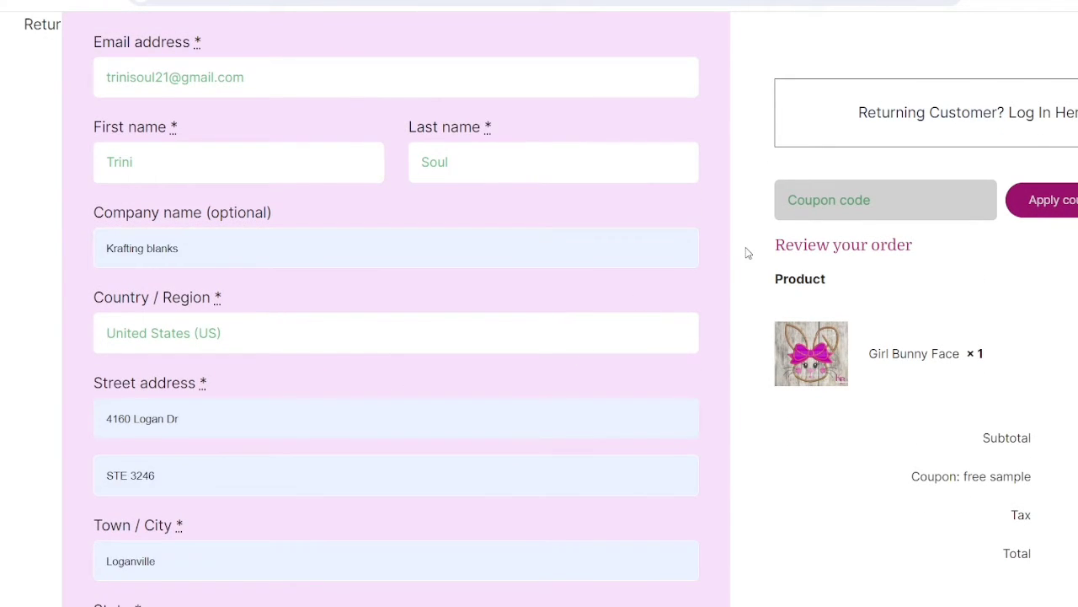
Review the billing details and free sample coupon, then place the $0.00 order
scroll(345, 344, down, 7)
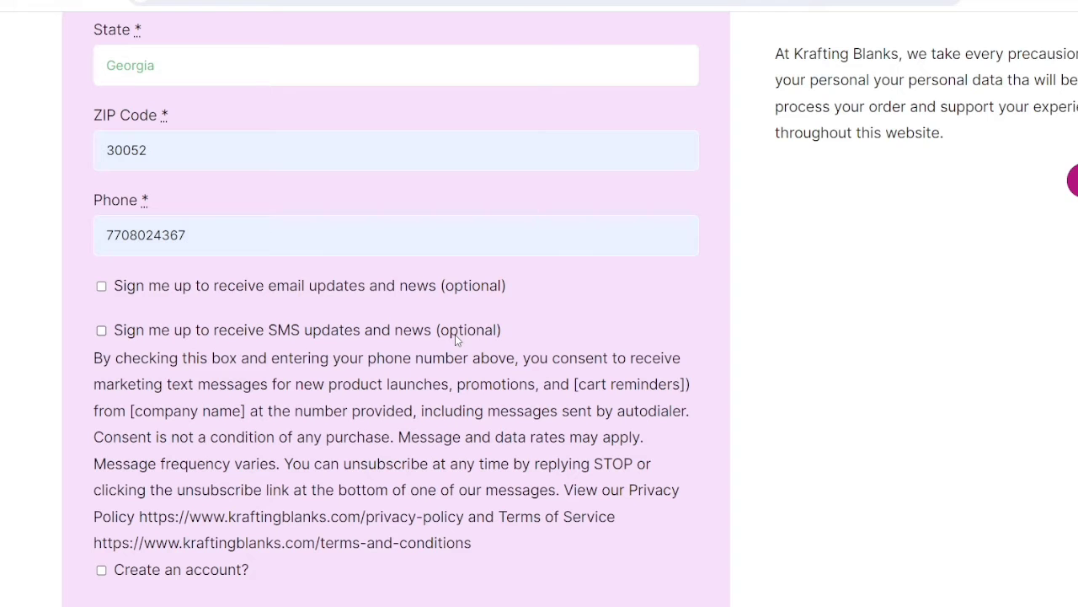
scroll(455, 334, down, 2)
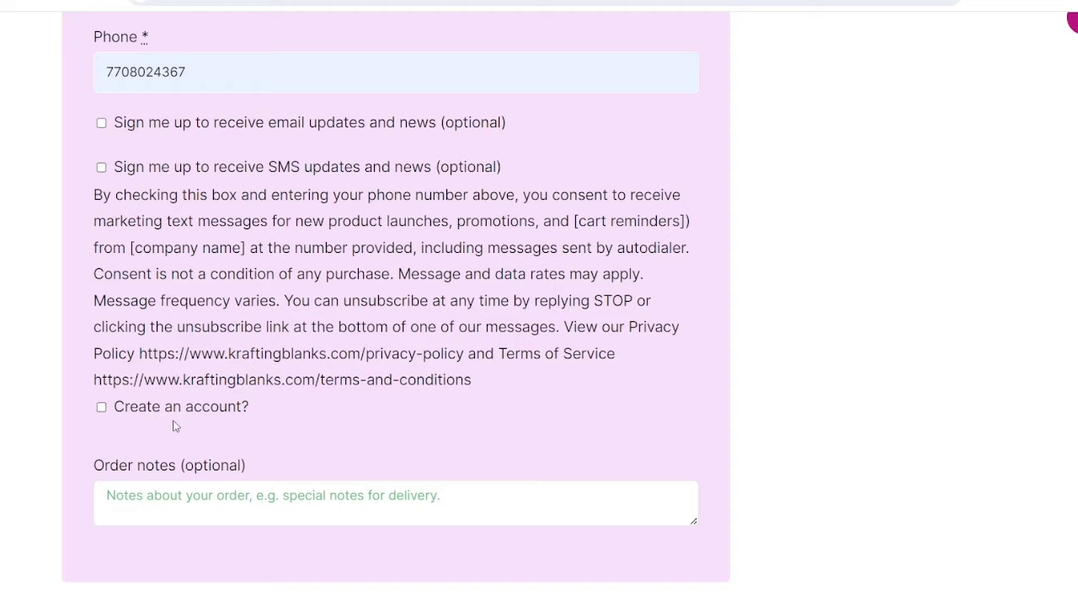
scroll(927, 384, up, 7)
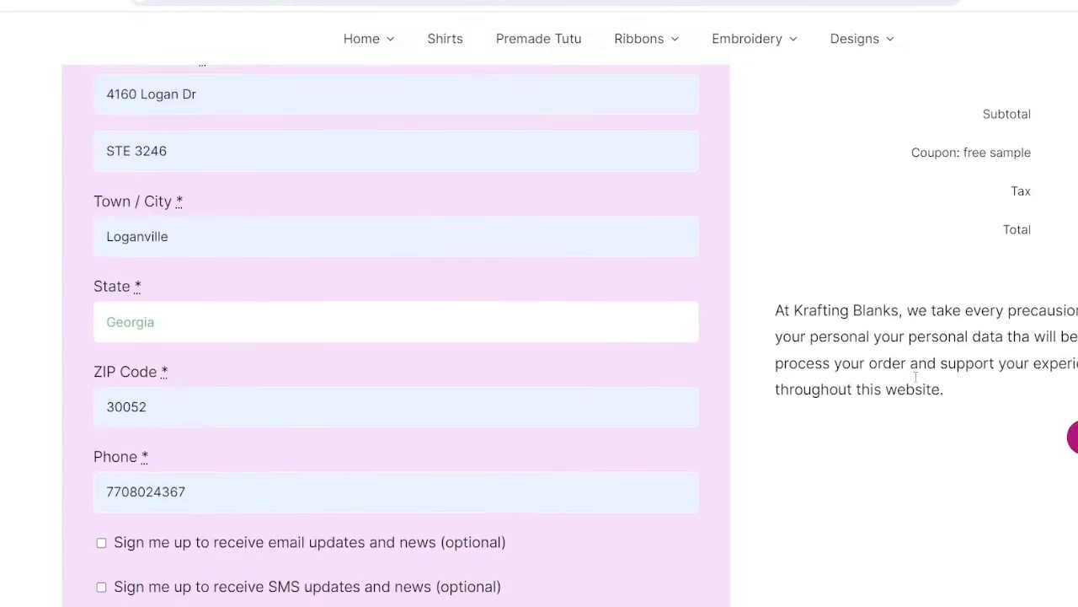
scroll(876, 371, up, 3)
scroll(859, 361, down, 4)
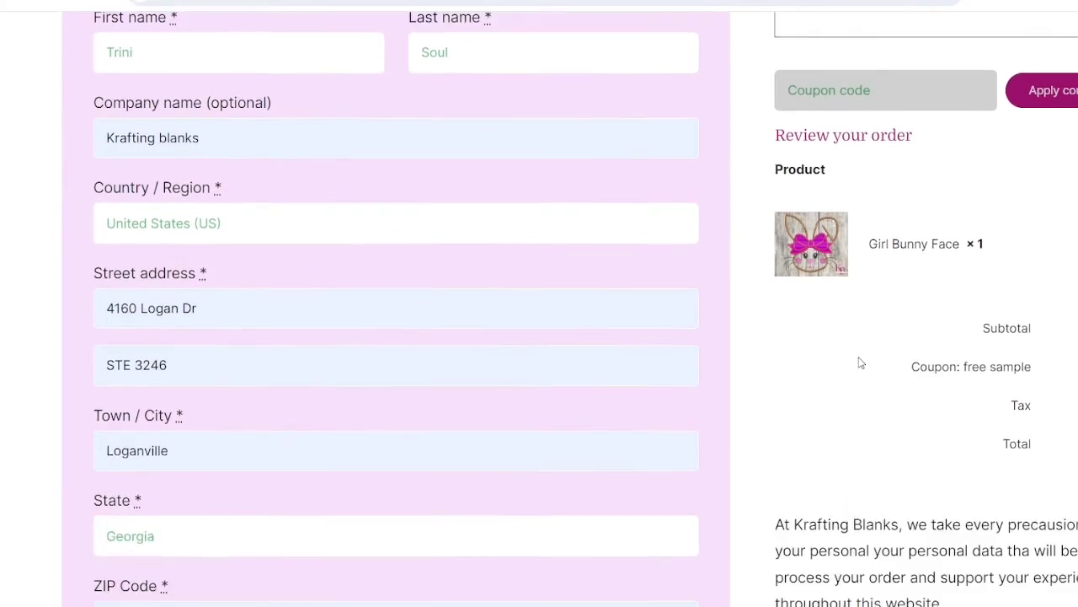
scroll(859, 362, up, 7)
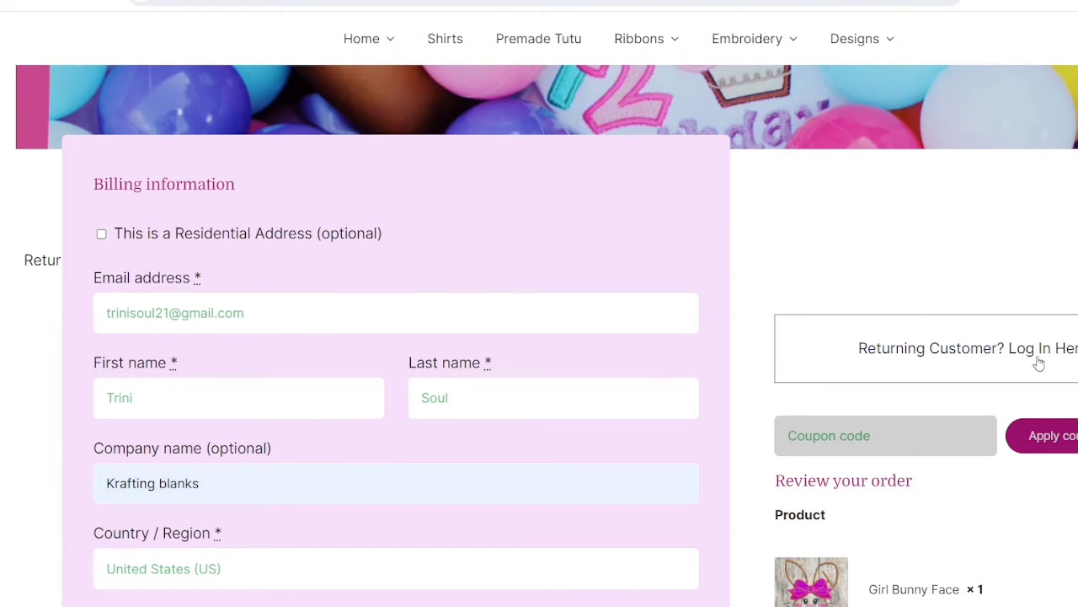
scroll(530, 362, down, 1)
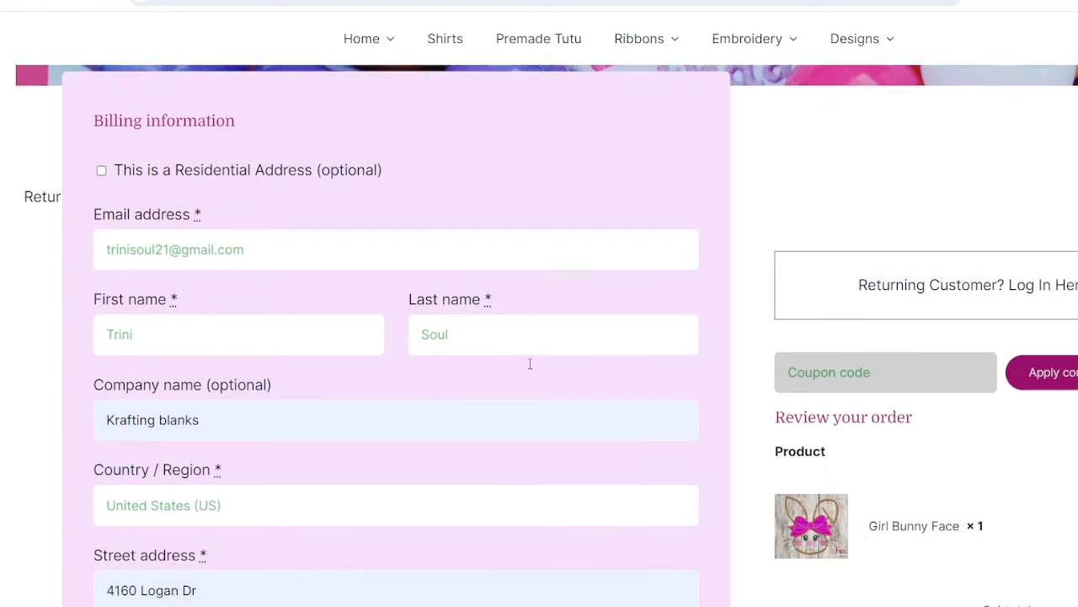
scroll(308, 351, down, 5)
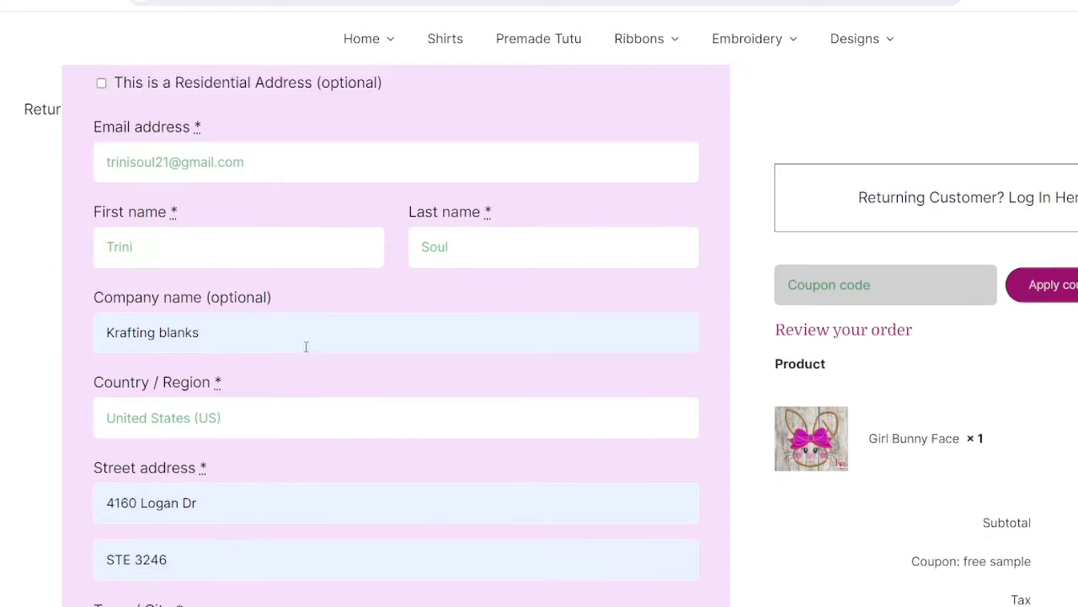
scroll(237, 427, down, 7)
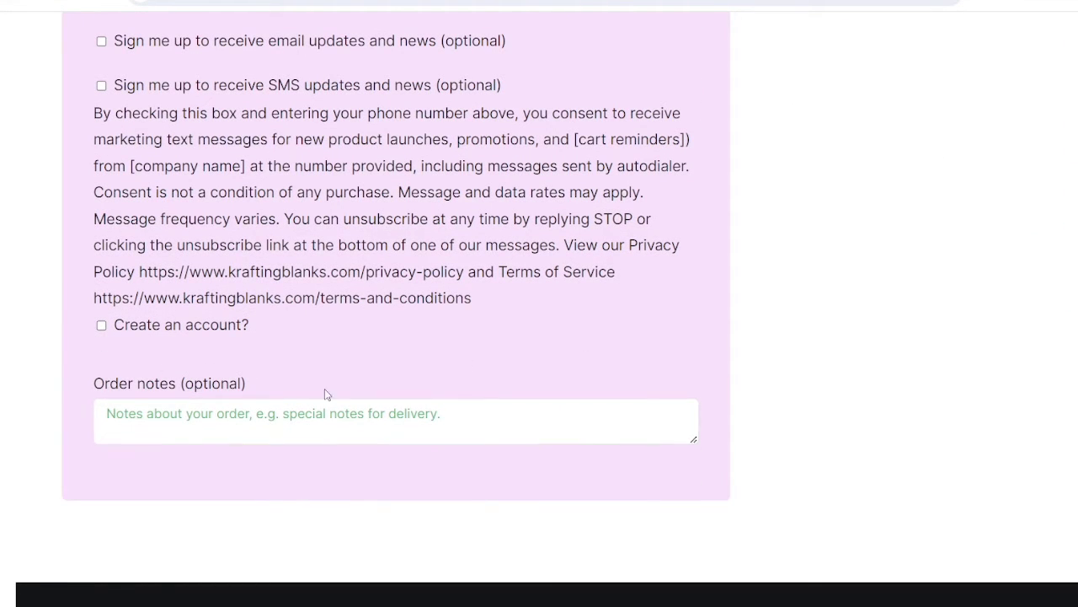
scroll(578, 289, up, 9)
scroll(881, 323, down, 4)
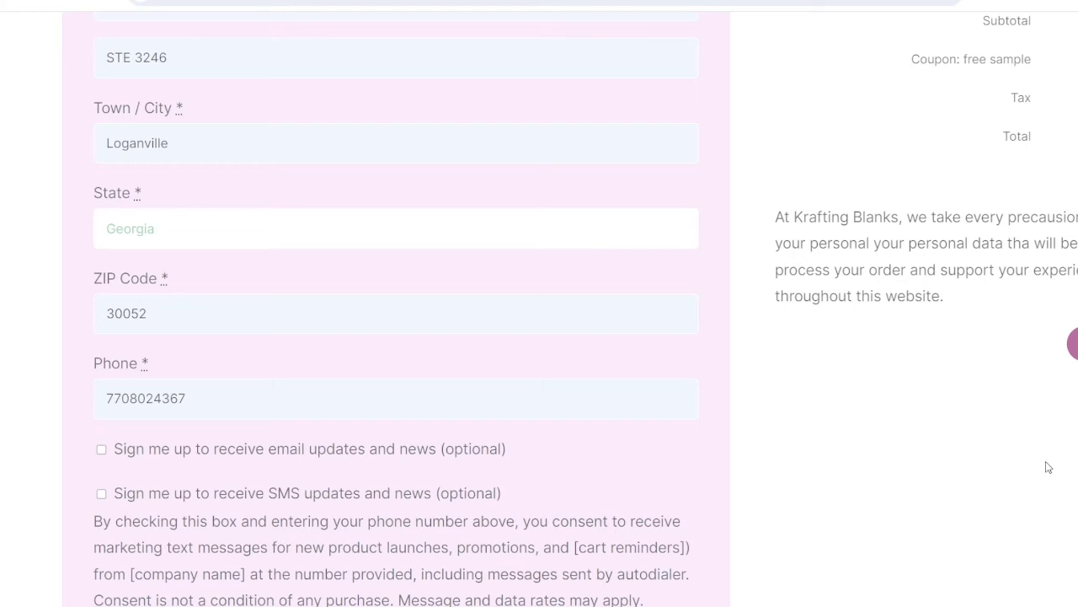
scroll(839, 413, down, 4)
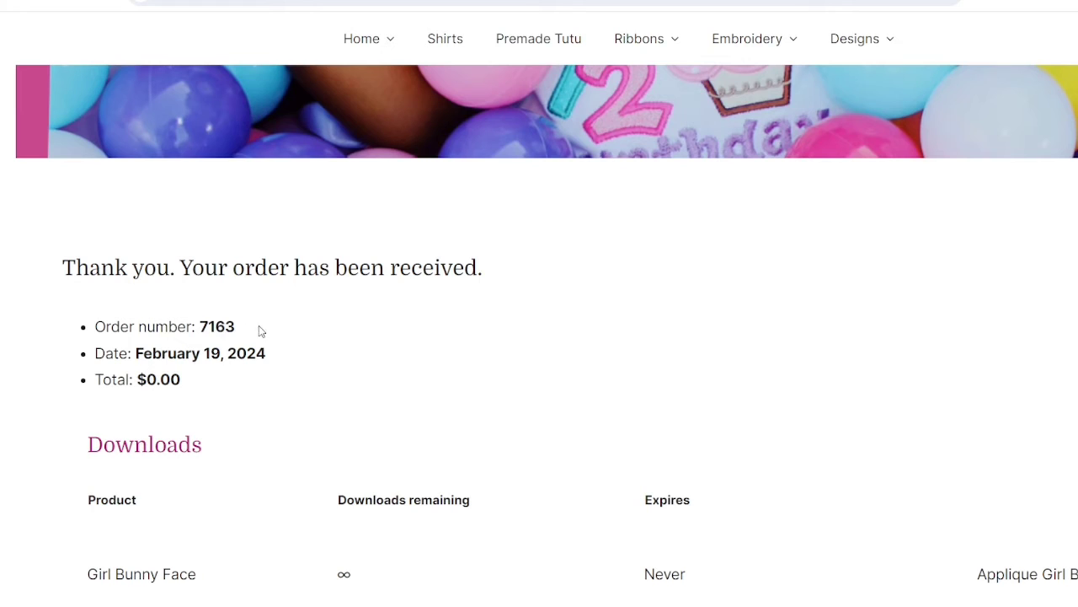
Check the Girl Bunny Face entry in the Downloads table, then switch to the Gmail inbox
scroll(332, 303, down, 2)
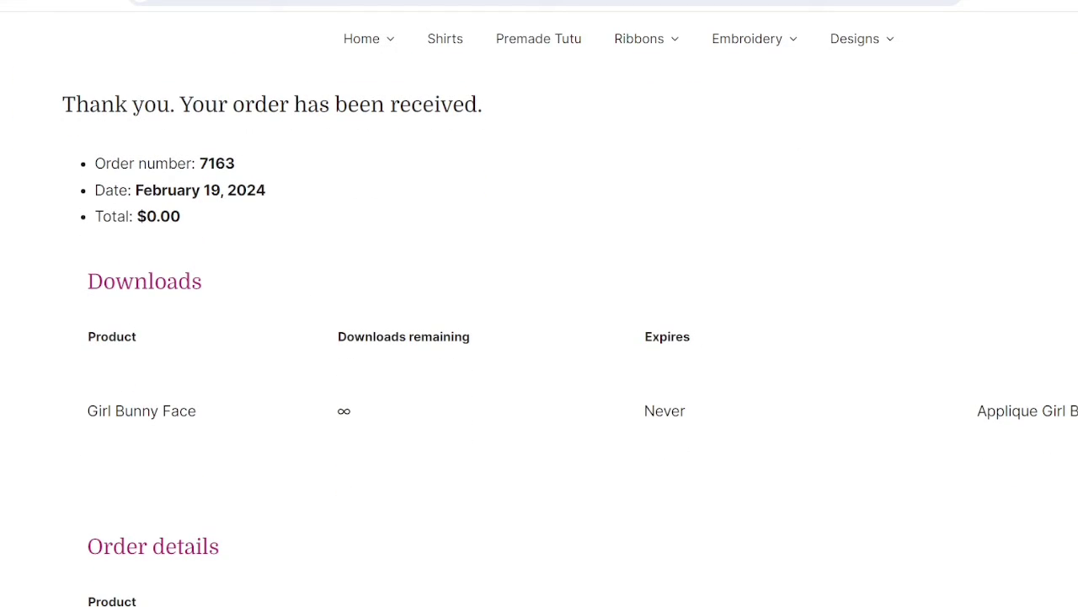
key(ctrl+Tab)
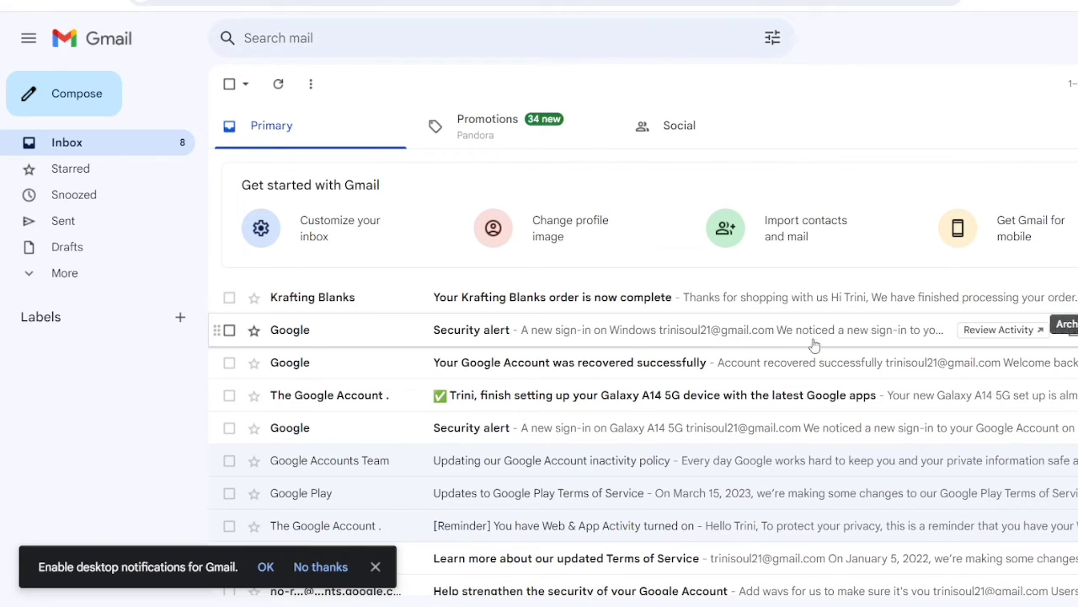
Open the Krafting Blanks Order #7163 email and try its Applique Girl Bunny Face download link
click(510, 303)
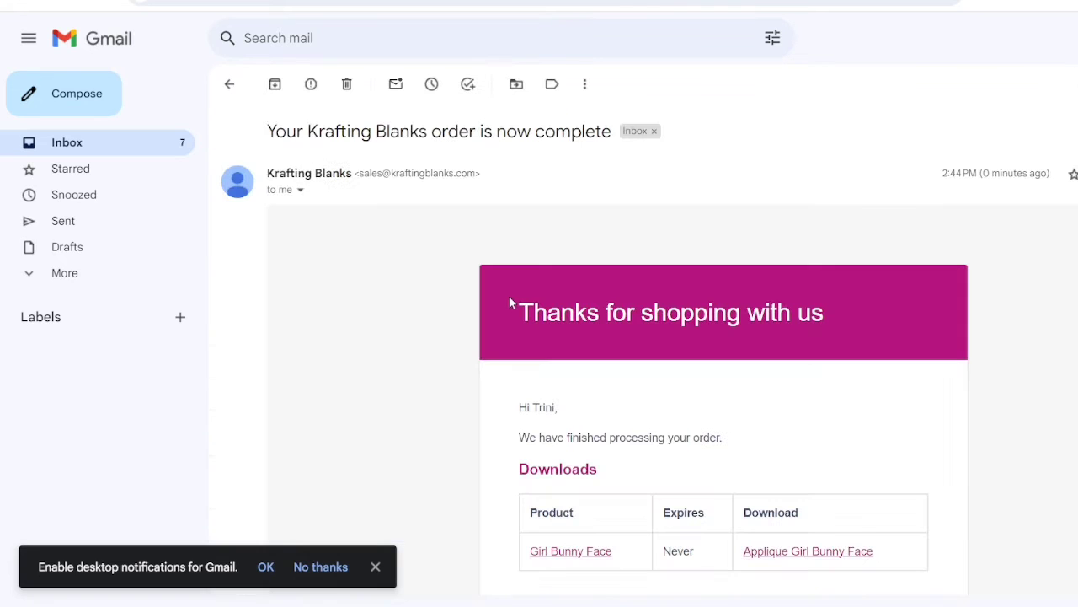
scroll(376, 320, down, 4)
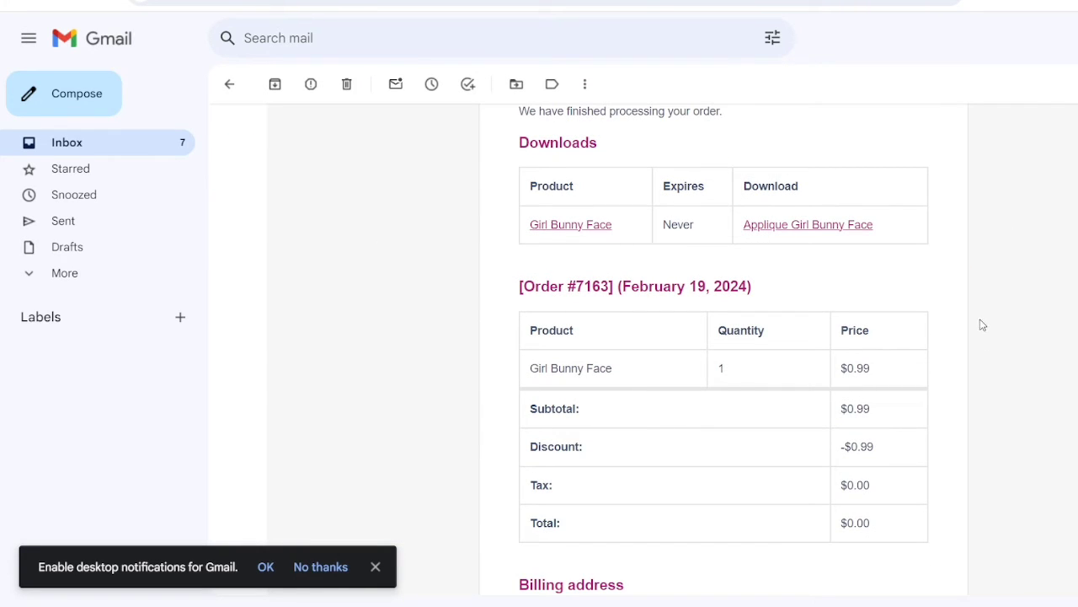
scroll(981, 325, down, 3)
scroll(979, 322, down, 3)
scroll(975, 311, up, 8)
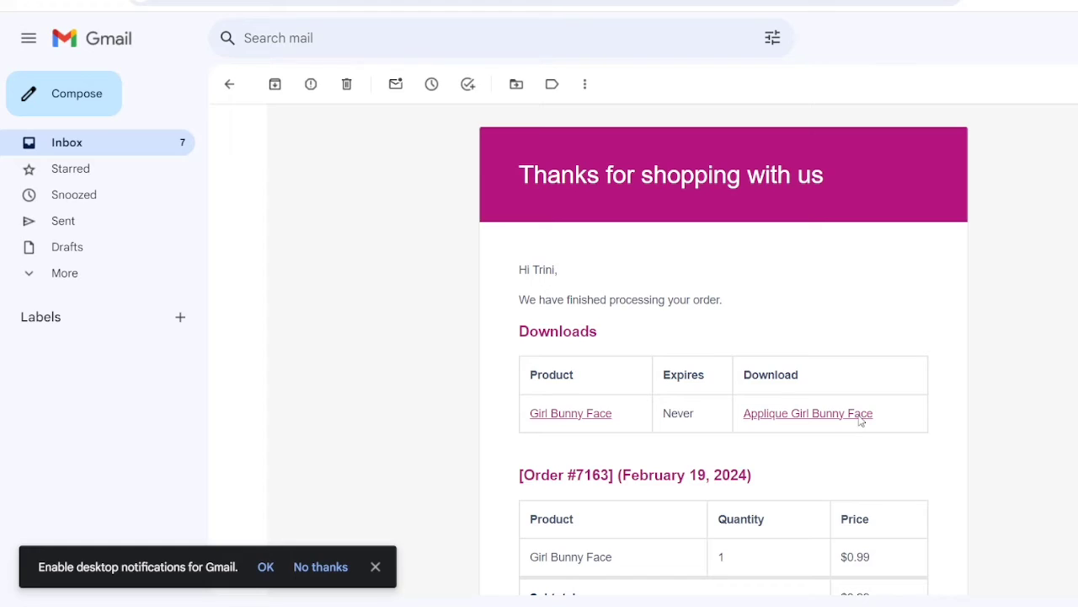
click(860, 420)
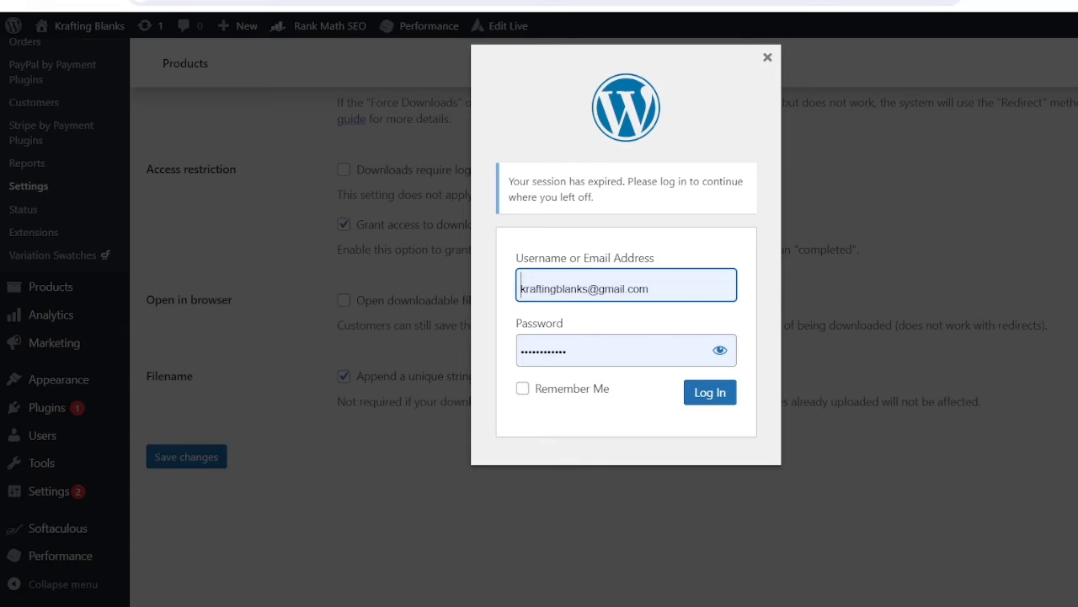
Log back into WordPress admin and go to the WooCommerce Settings General tab
click(716, 394)
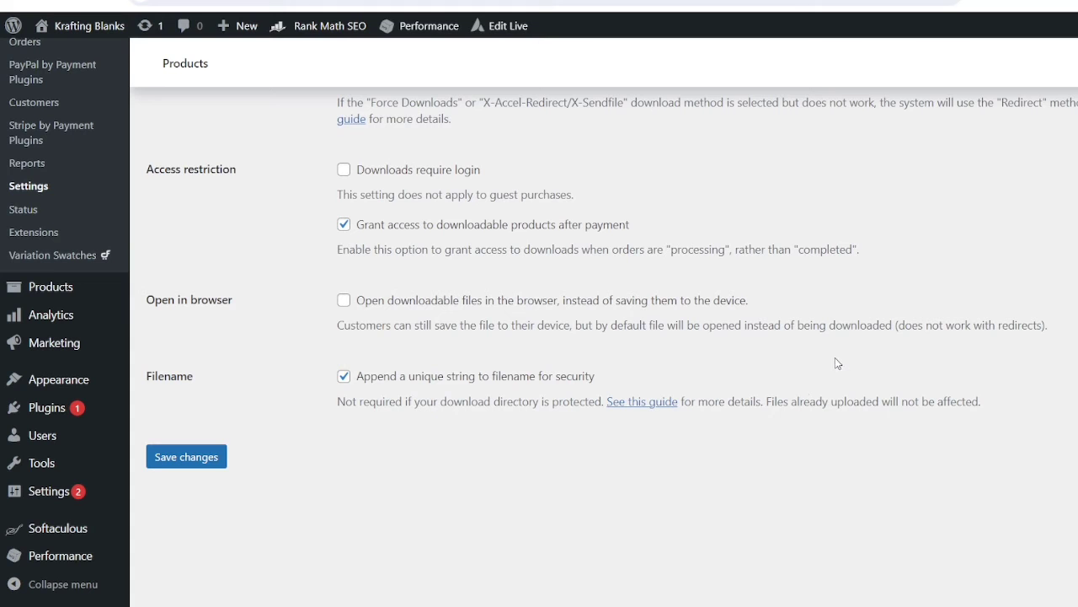
scroll(633, 383, up, 4)
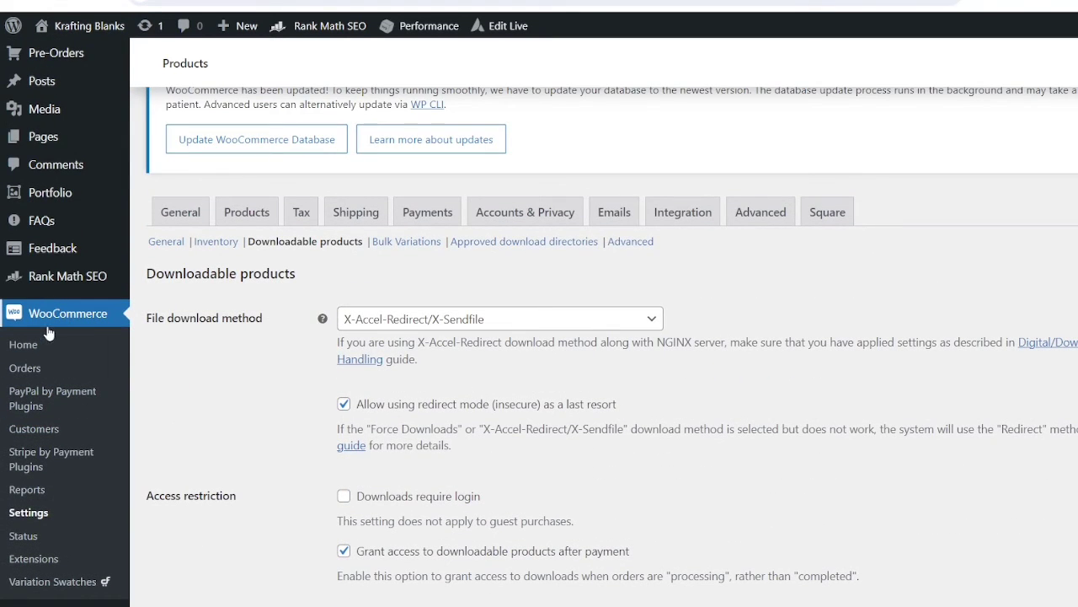
scroll(49, 330, down, 2)
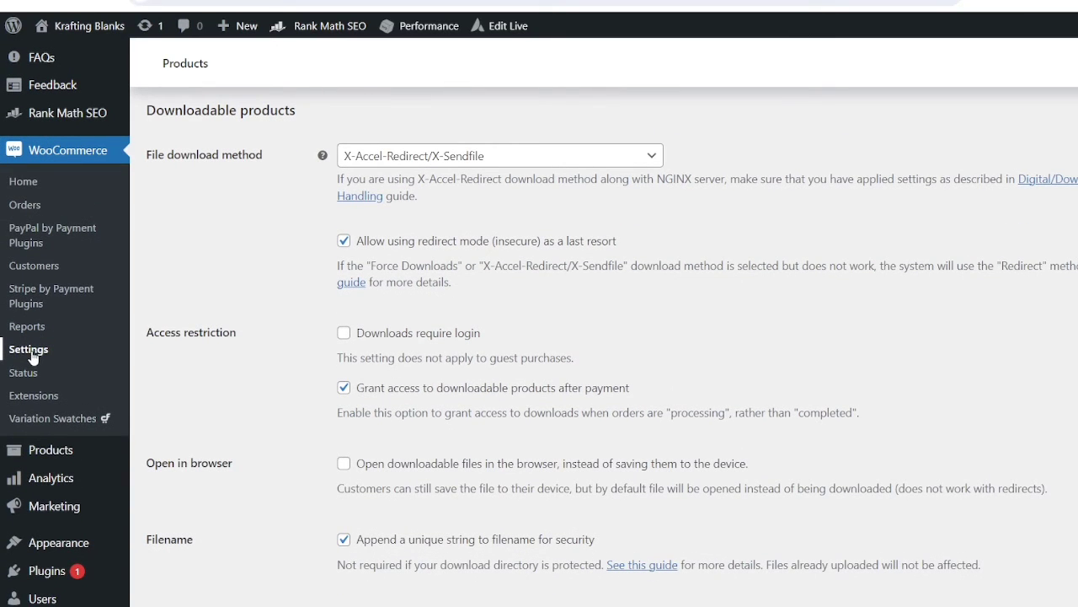
click(32, 352)
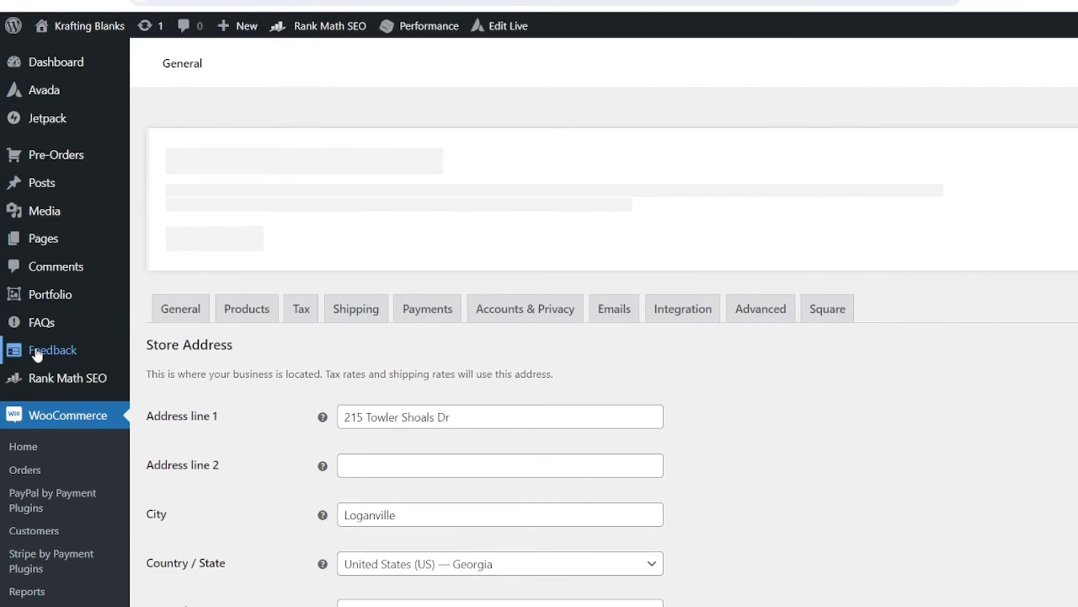
Show Products > Downloadable products settings and expand the File download method choices
click(263, 318)
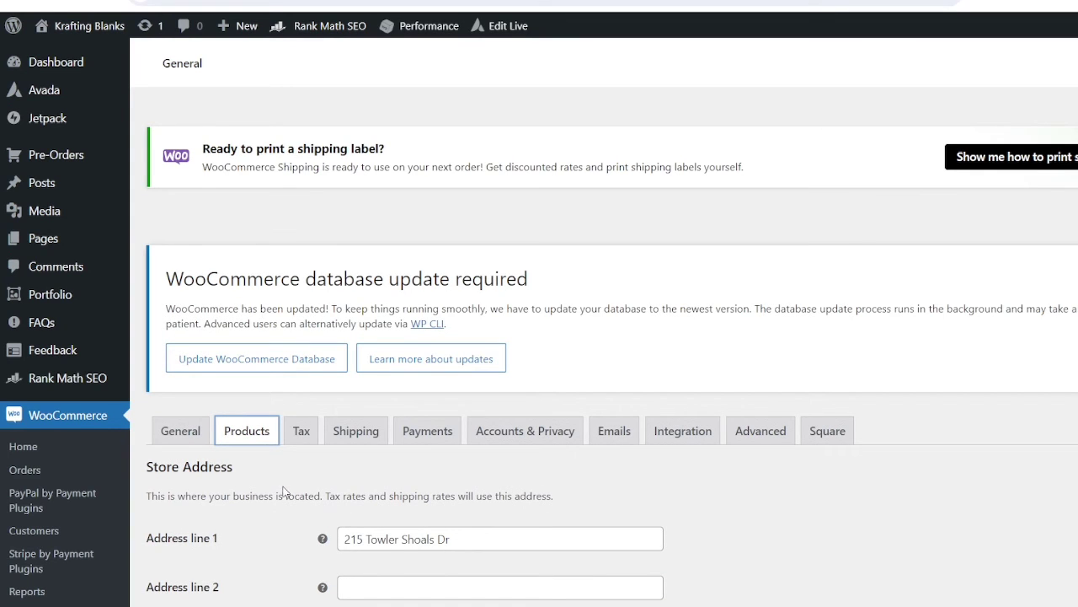
scroll(283, 488, down, 2)
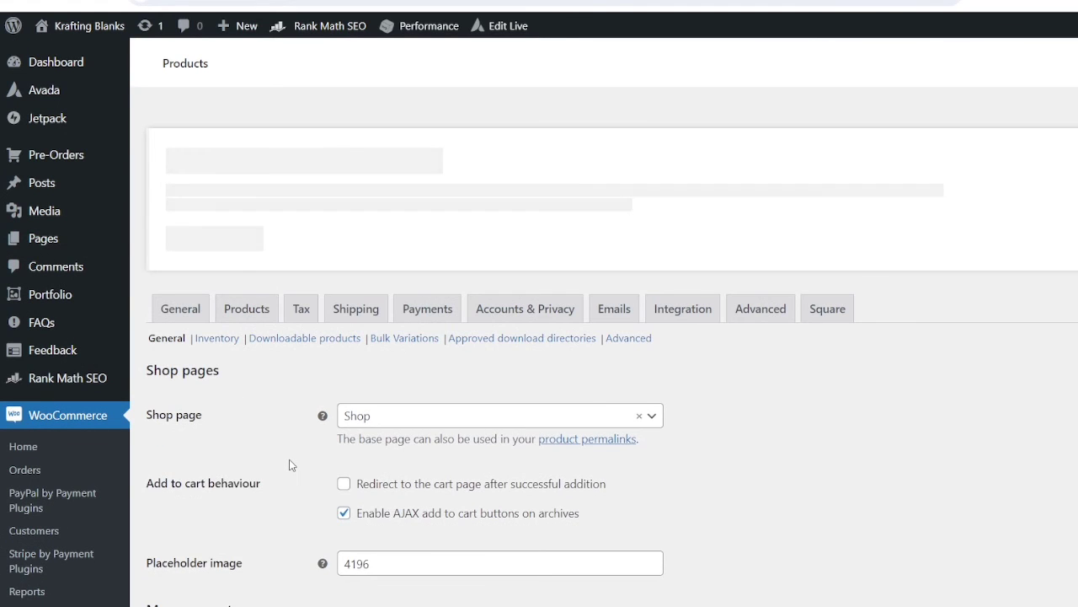
click(295, 340)
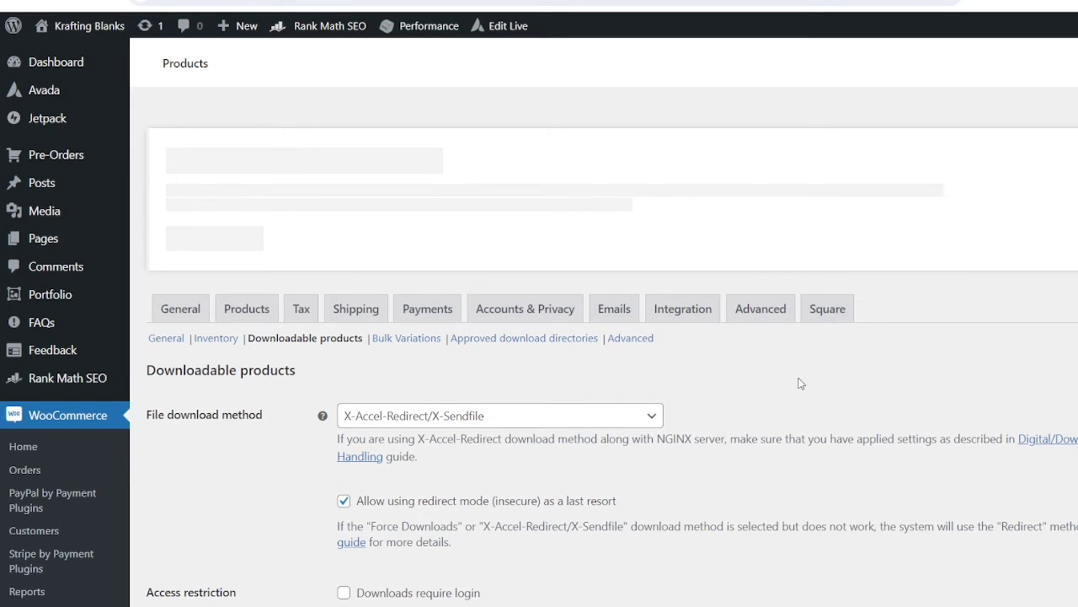
scroll(801, 440, down, 3)
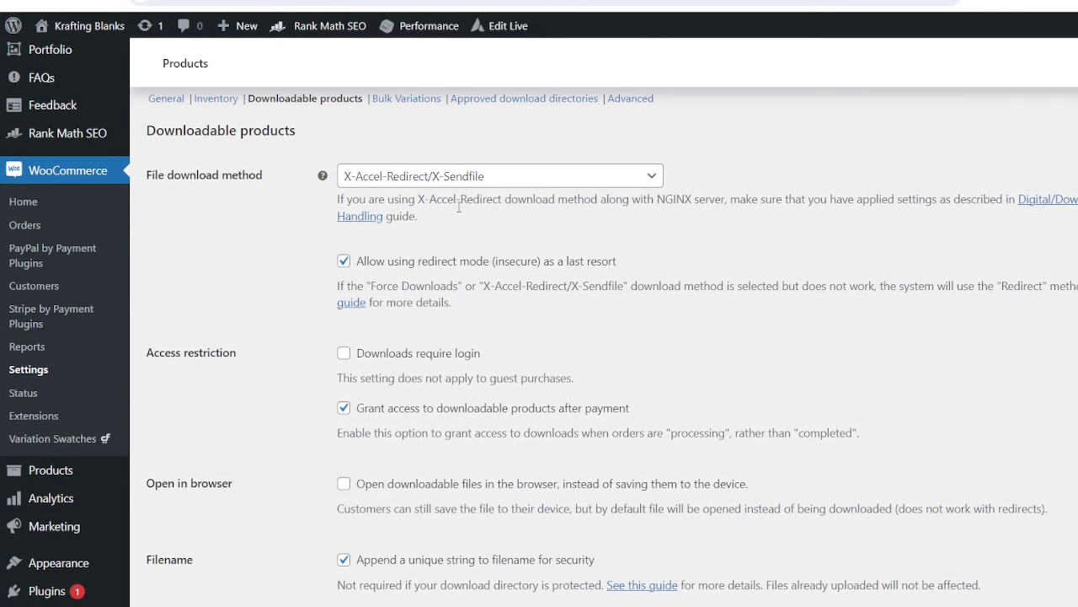
click(651, 178)
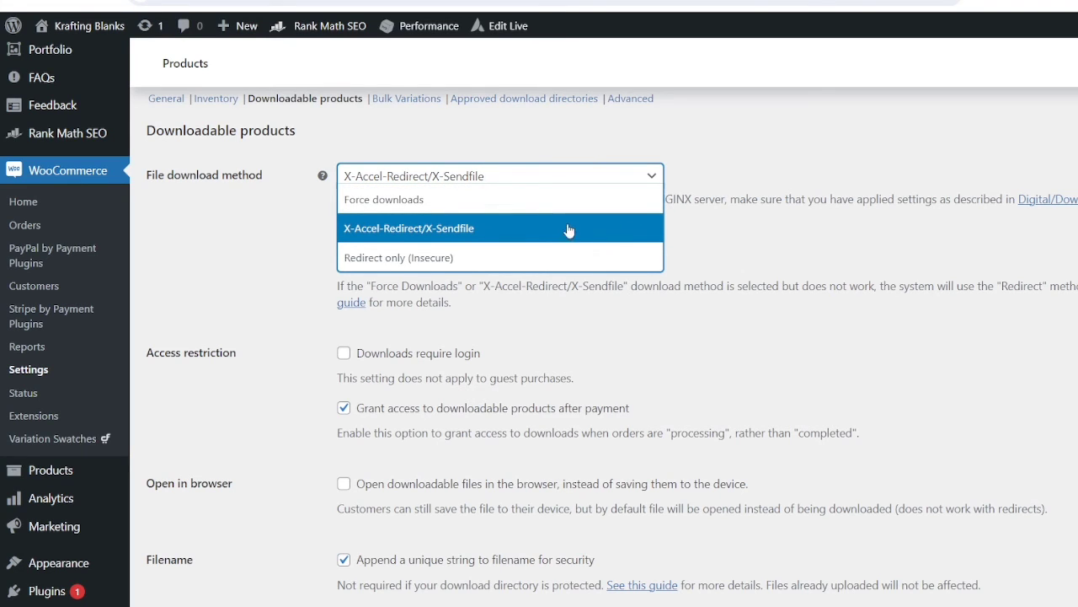
Save the Downloadable products settings with X-Accel-Redirect/X-Sendfile kept as the file download method
click(917, 152)
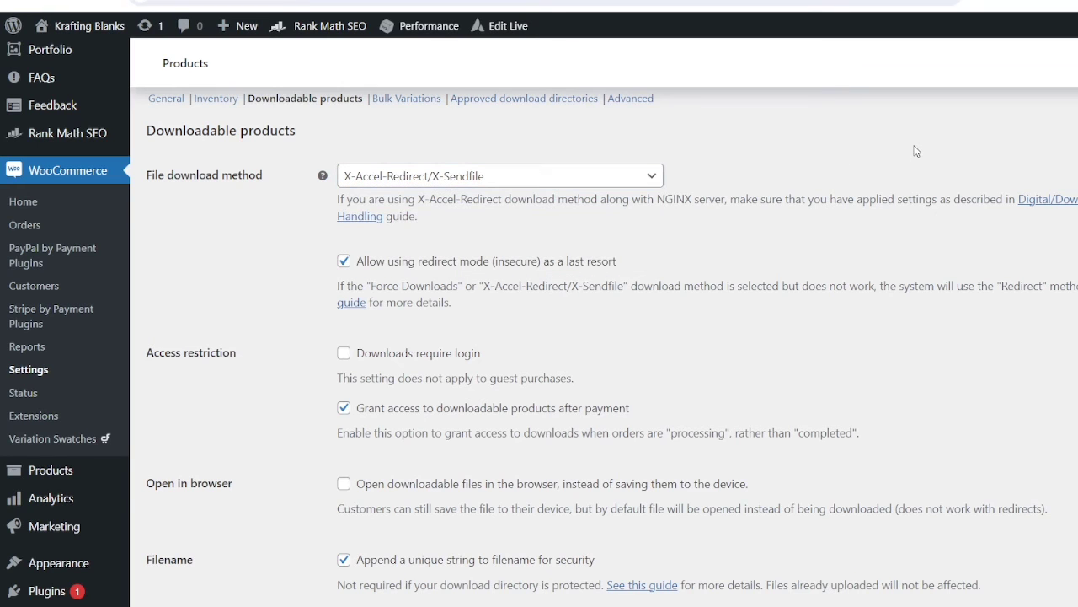
scroll(607, 261, down, 3)
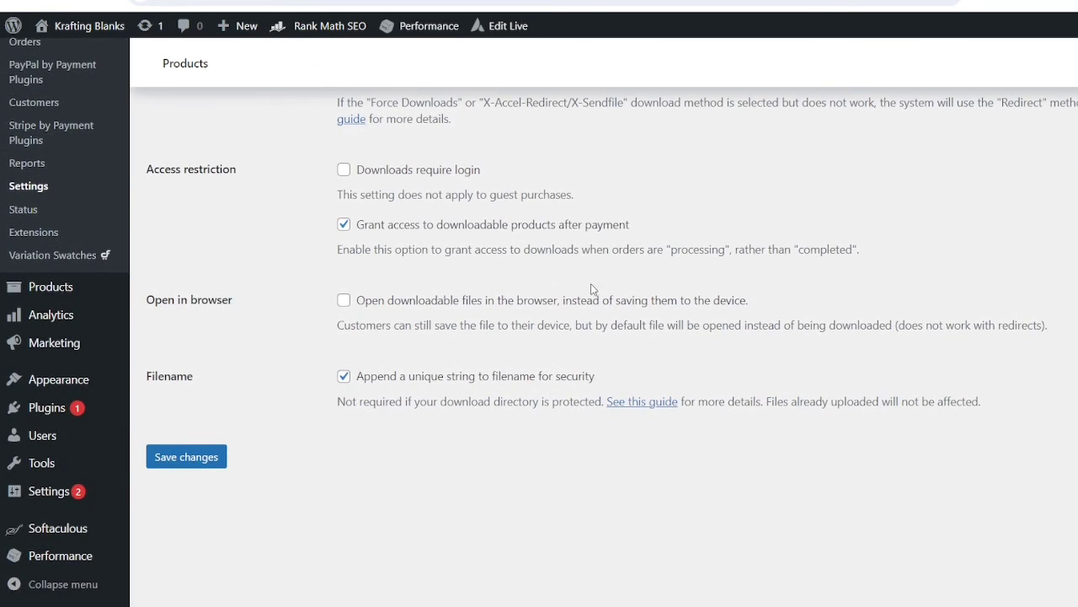
click(208, 460)
scroll(539, 336, up, 1)
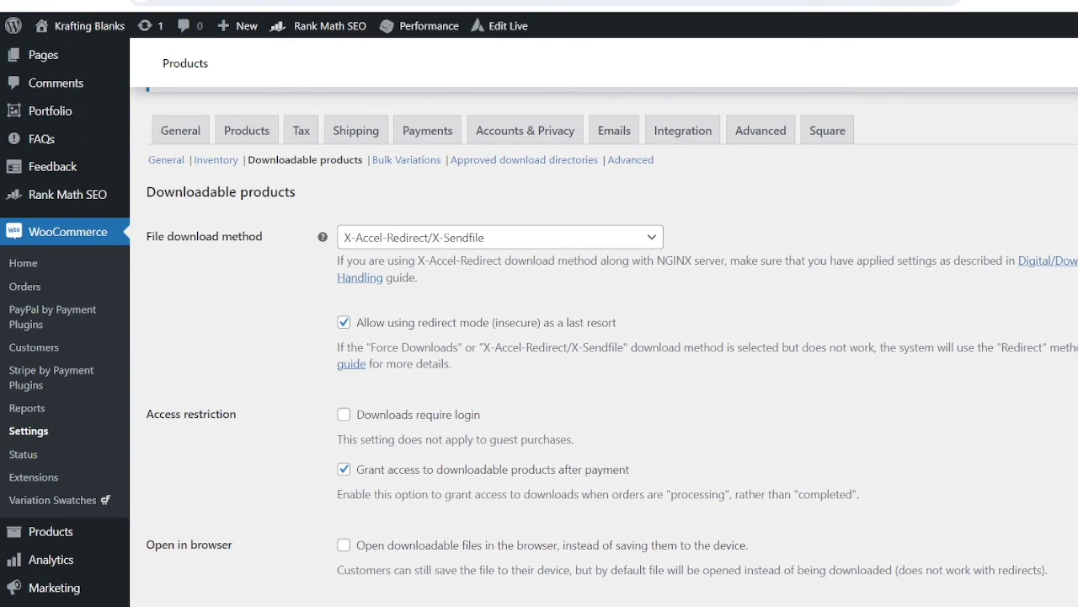